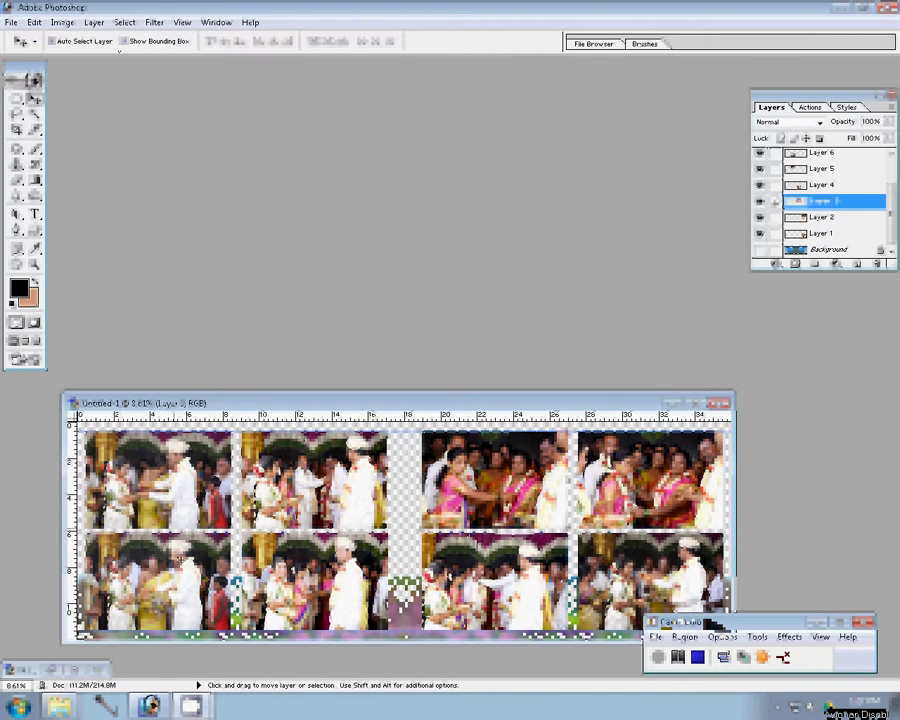
Merge the strip's photo layers, then add a 22 px grey pattern Stroke effect
left_click(62, 22)
mouse_move(93, 22)
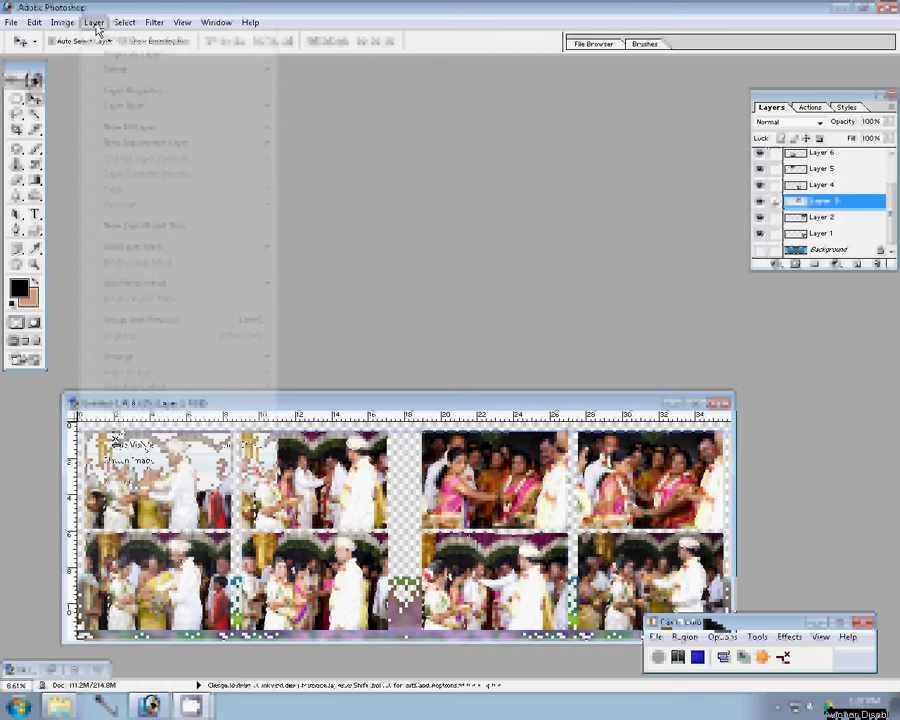
left_click(114, 436)
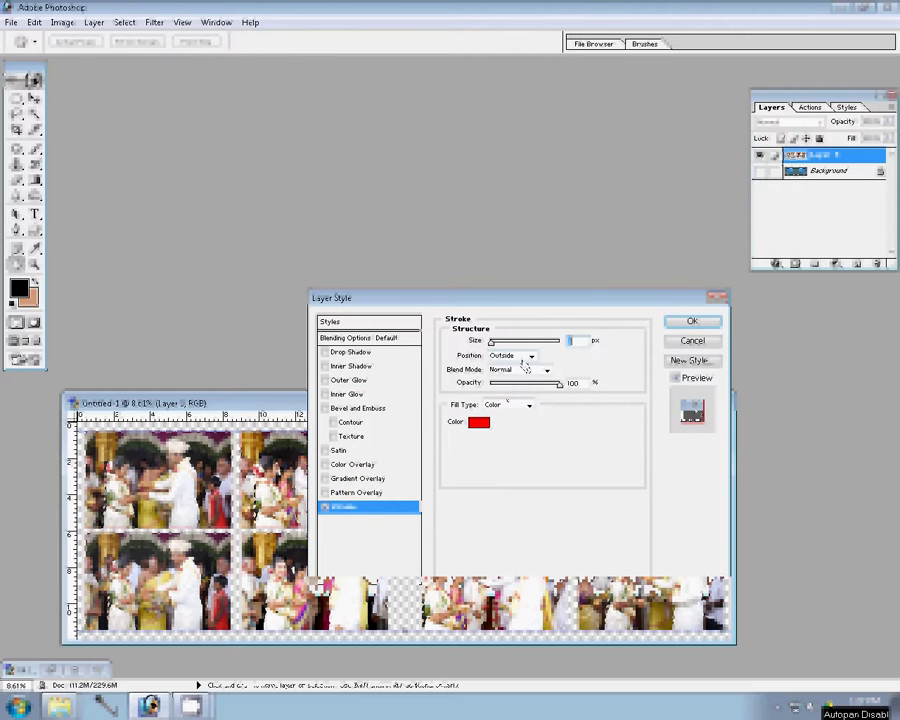
left_click(478, 423)
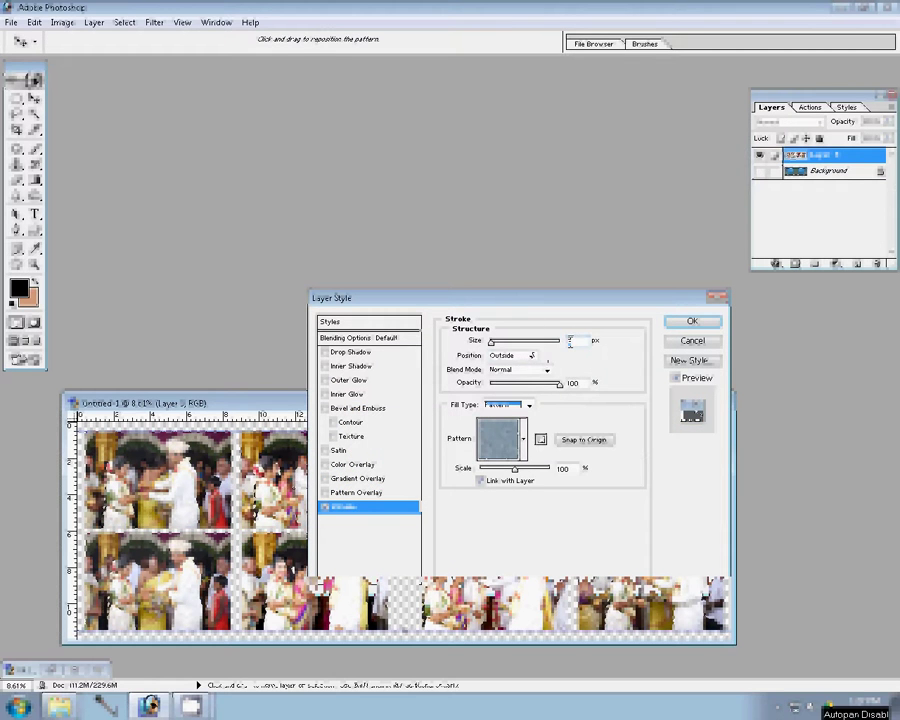
left_click(522, 438)
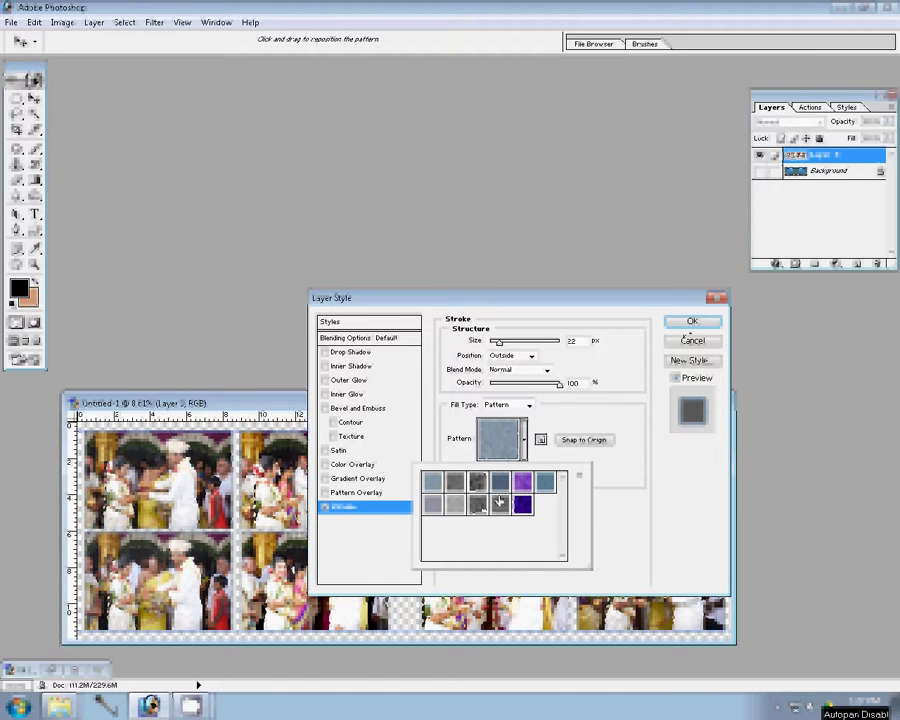
left_click(499, 502)
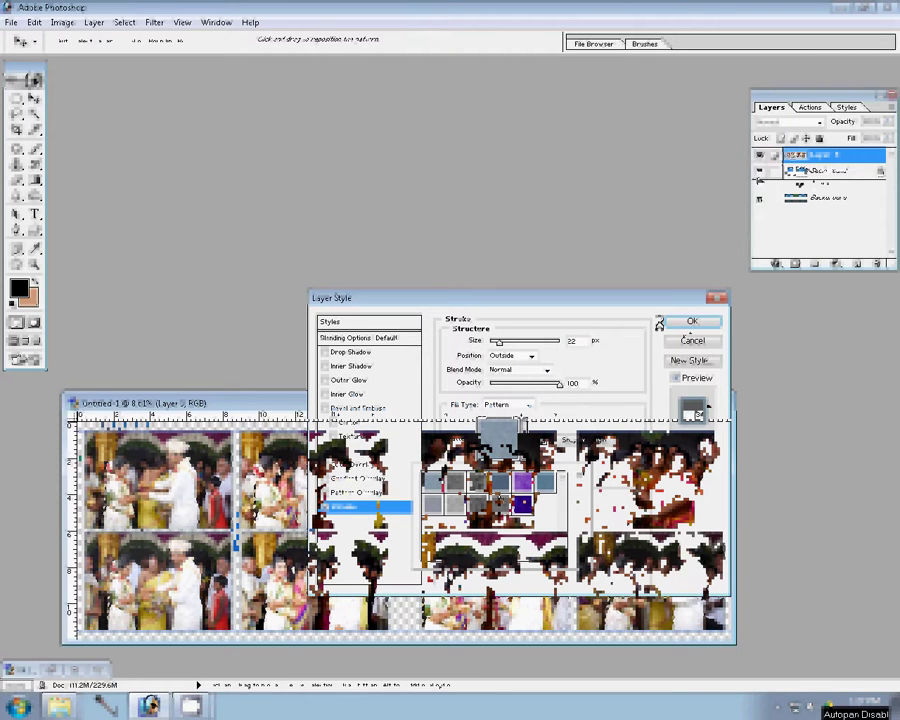
left_click(661, 322)
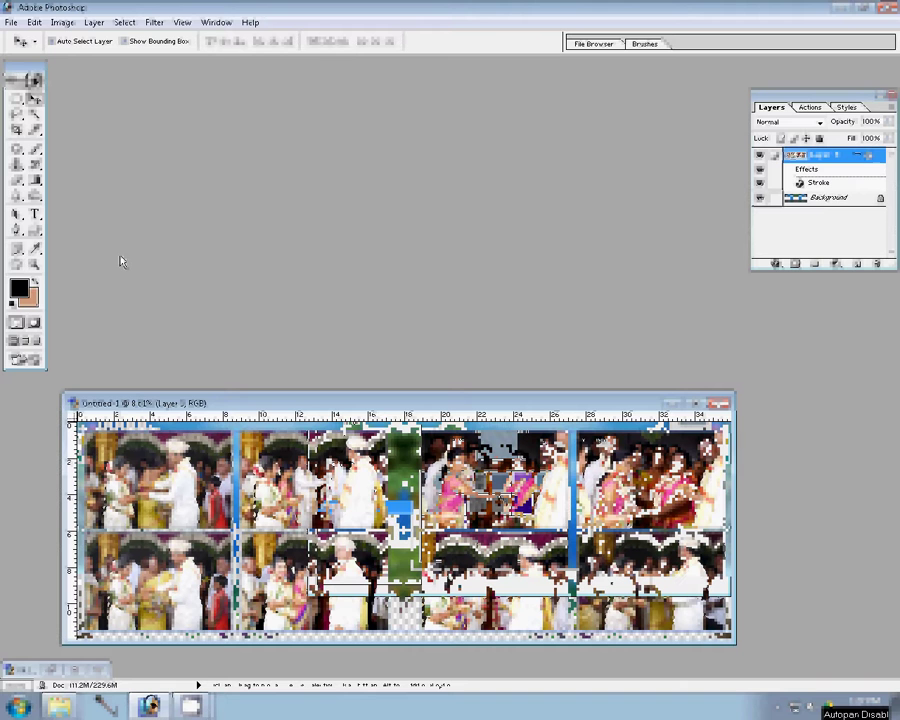
Save the stroked photo strip as a Photoshop PSD file named 99
left_click(12, 24)
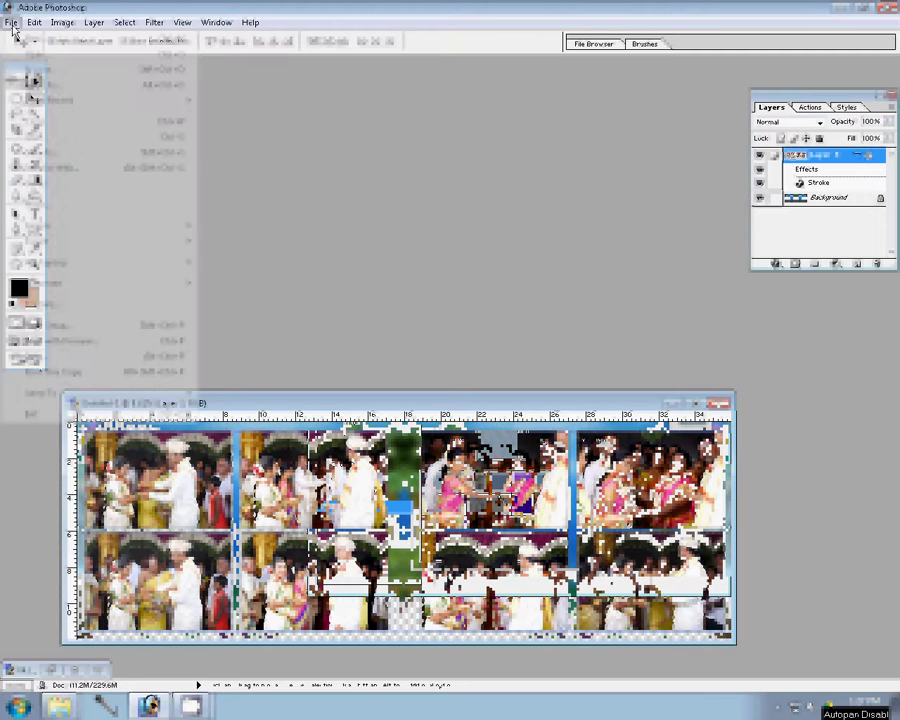
left_click(45, 153)
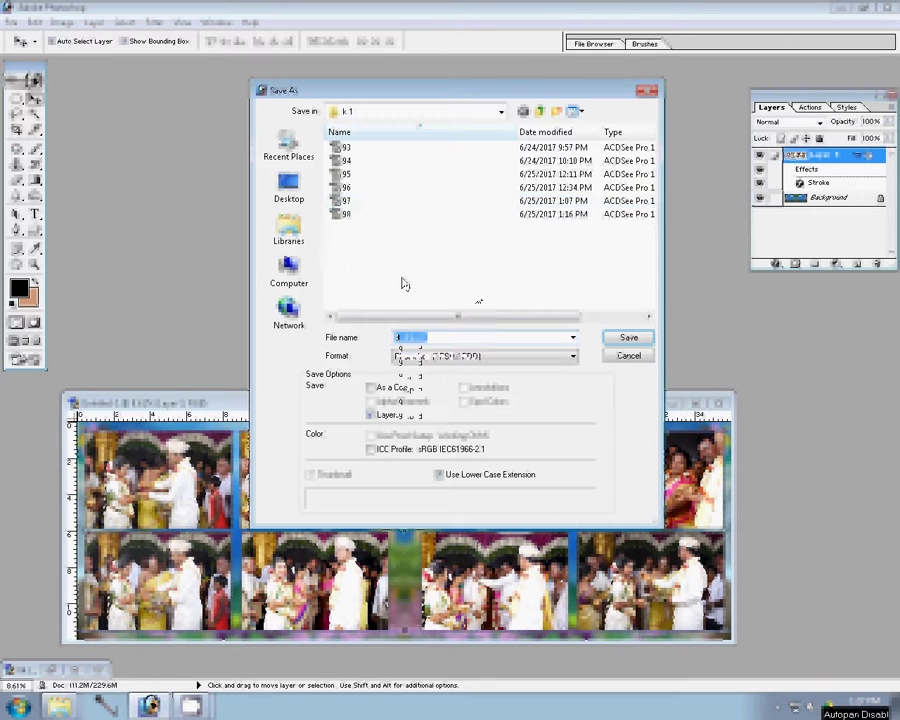
type("99")
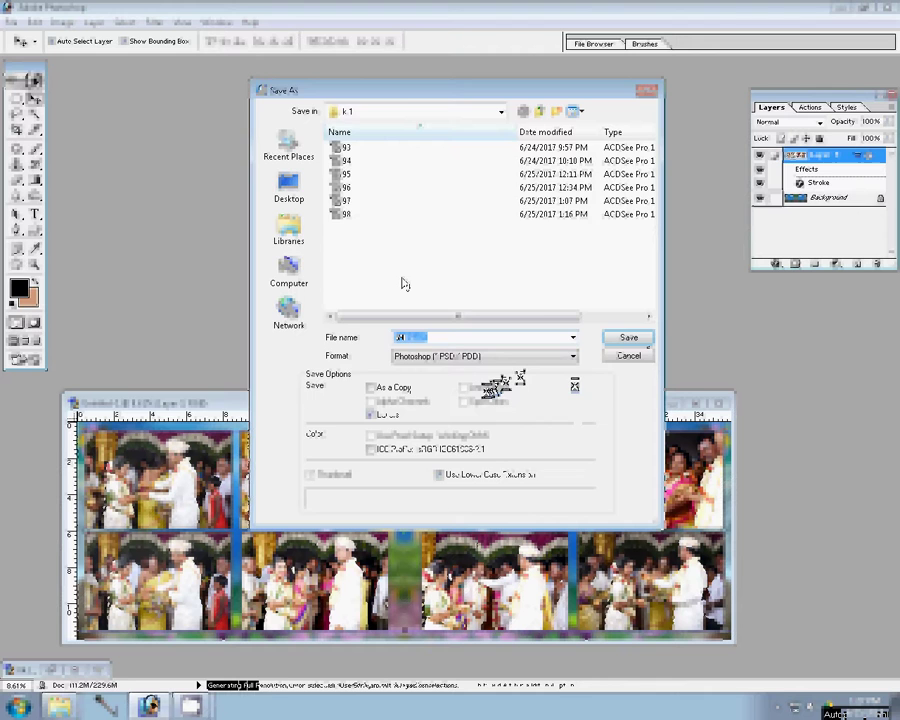
key("Return")
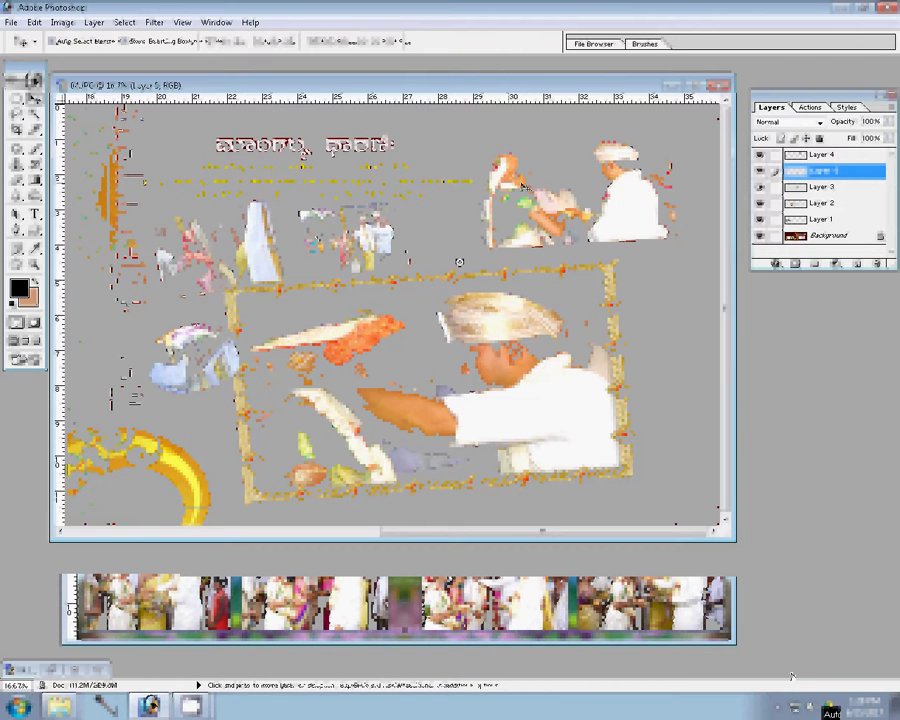
Zoom out on the 04.JPG spread and bring up the ceremony photos folder
key("z")
left_click(459, 262, "alt")
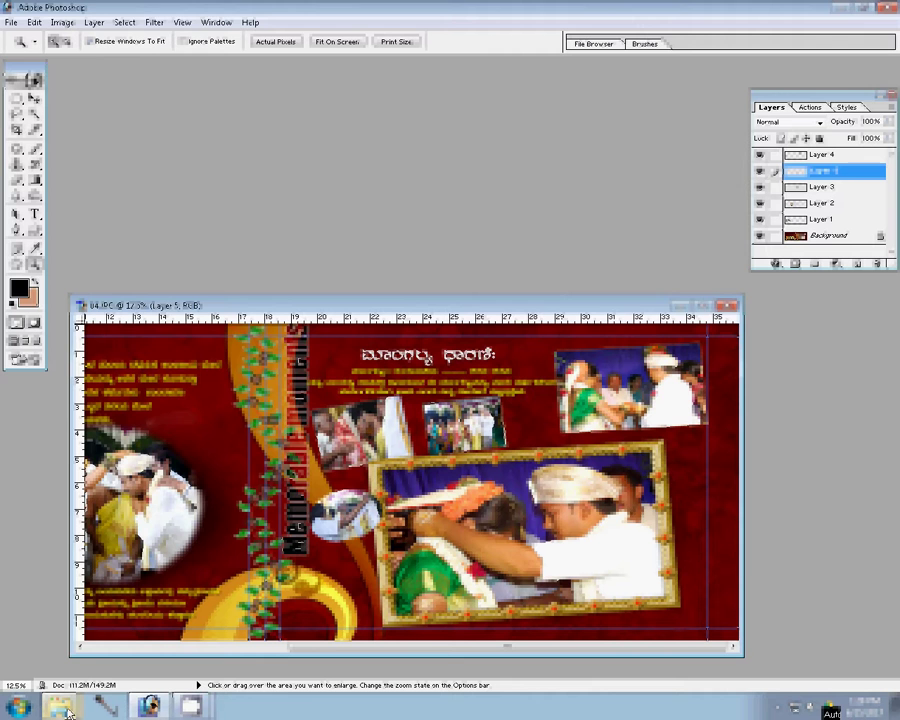
left_click(62, 708)
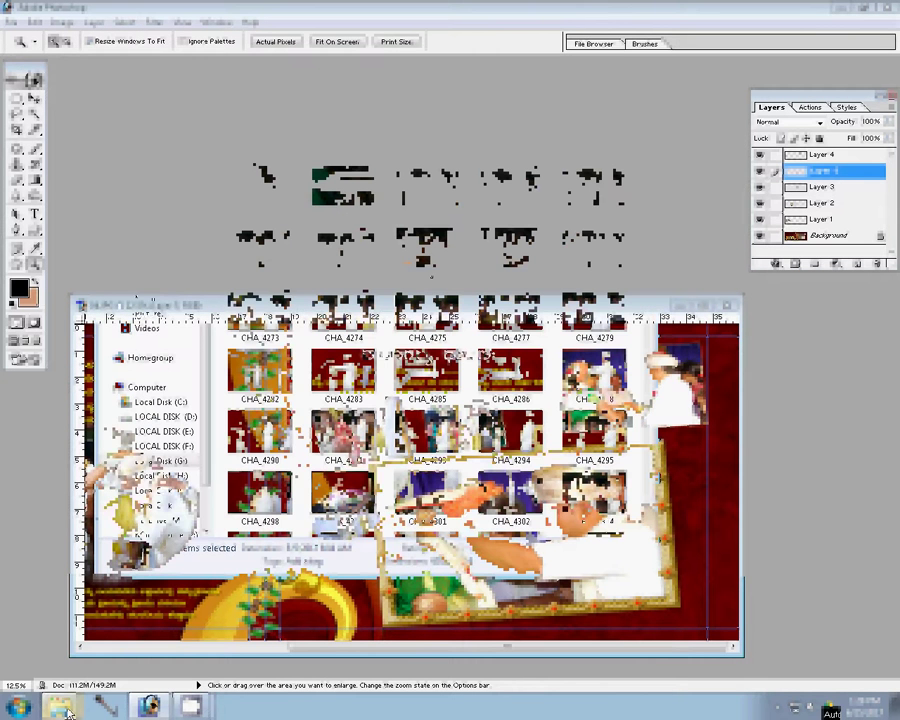
Drag the rejected ceremony thumbnails into the Delete folder and select photo CHA_4273
left_click_drag(440, 178, 258, 205)
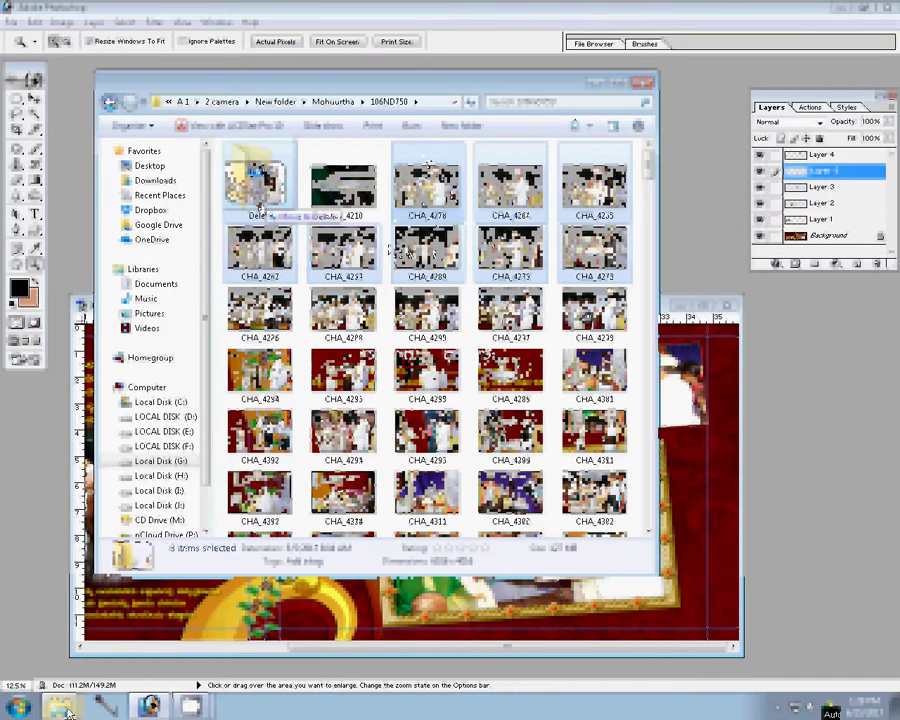
left_click_drag(258, 198, 259, 195)
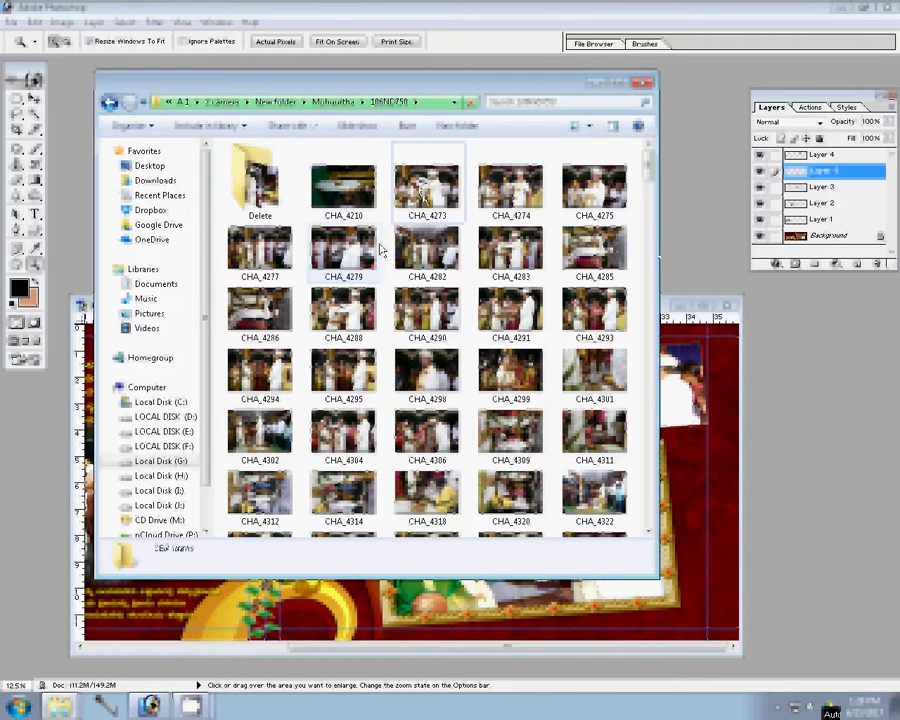
left_click(423, 192)
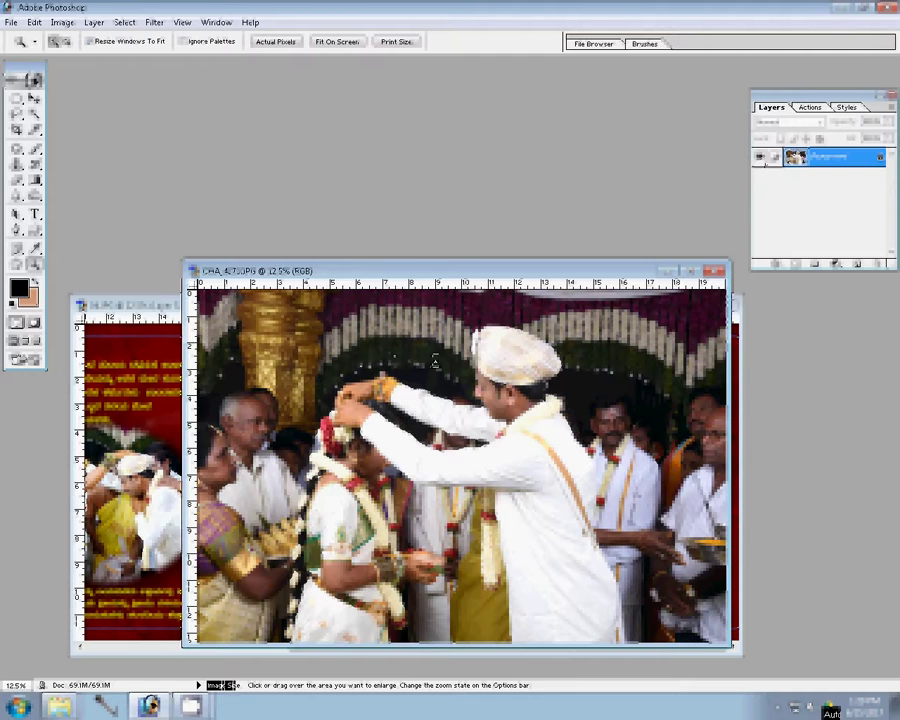
Run the Sharpen action, then scale and tilt the photo to fit the top-right frame
left_click(810, 107)
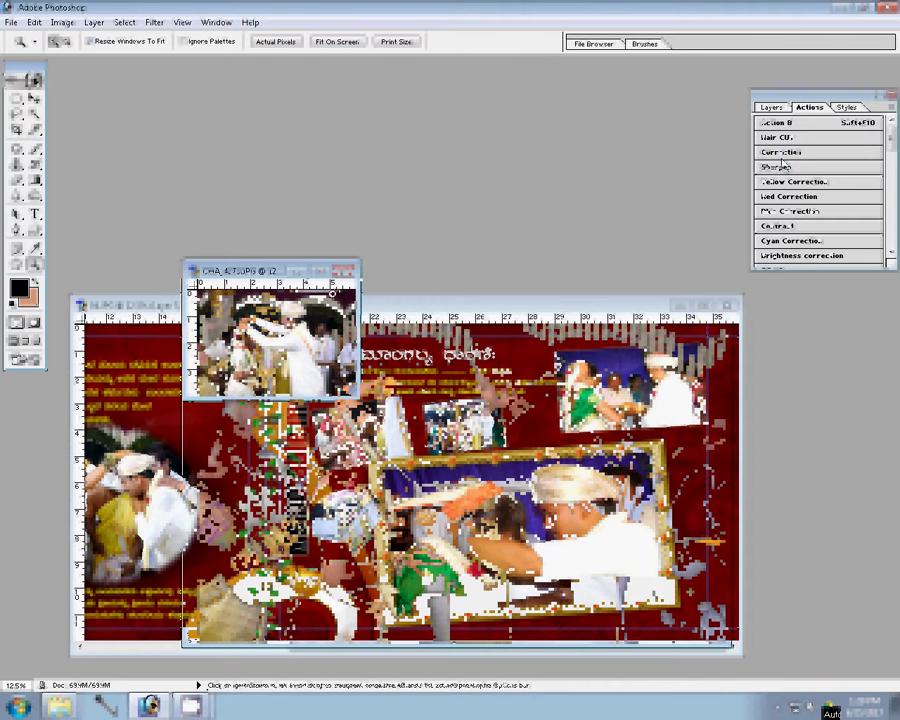
left_click(785, 166)
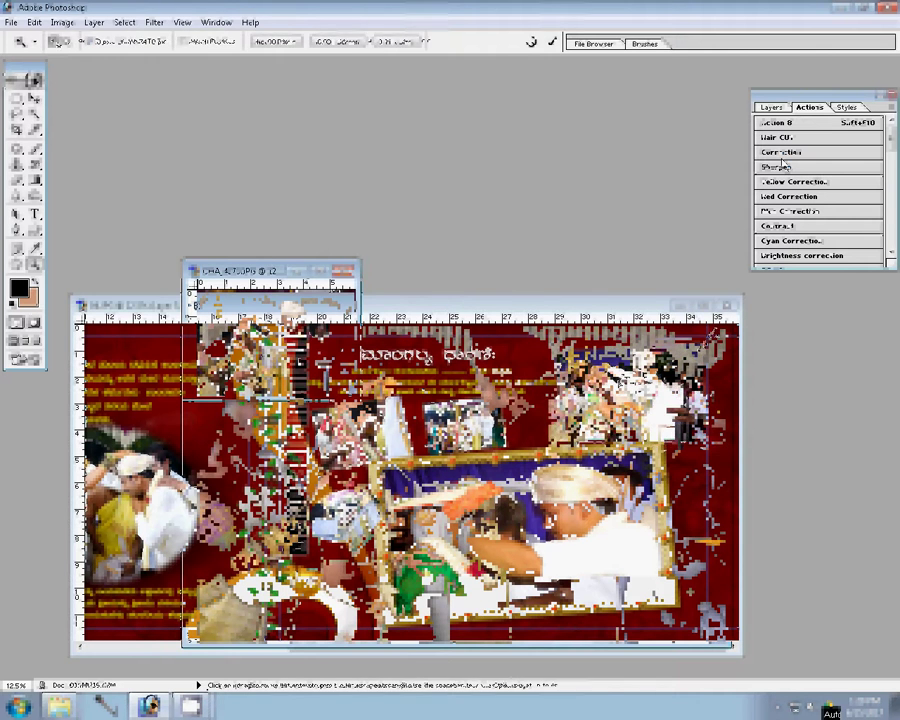
left_click_drag(697, 353, 724, 346)
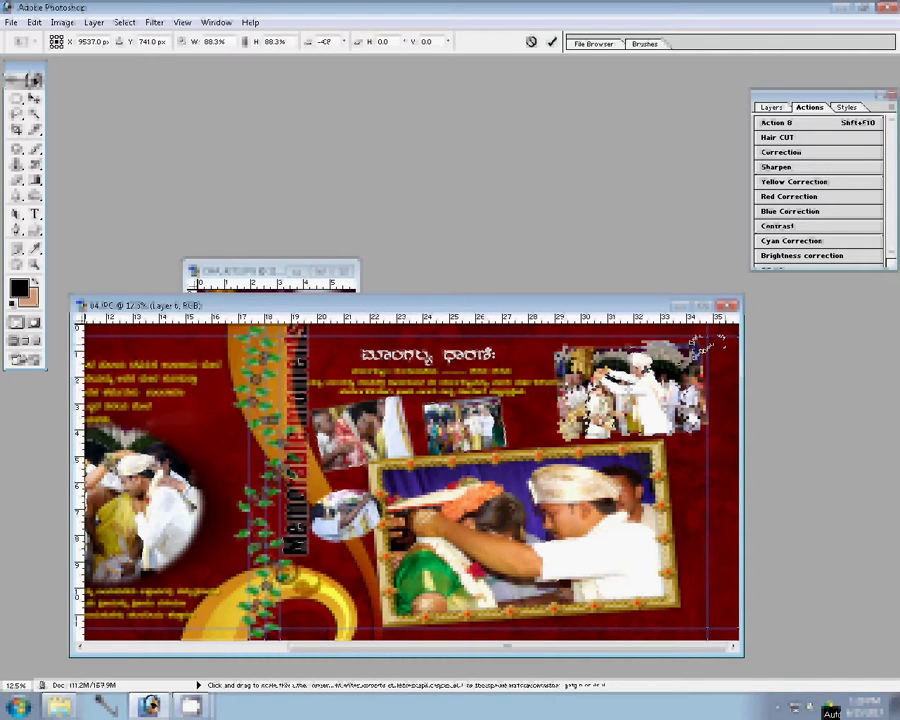
left_click_drag(724, 346, 700, 342)
key("Return")
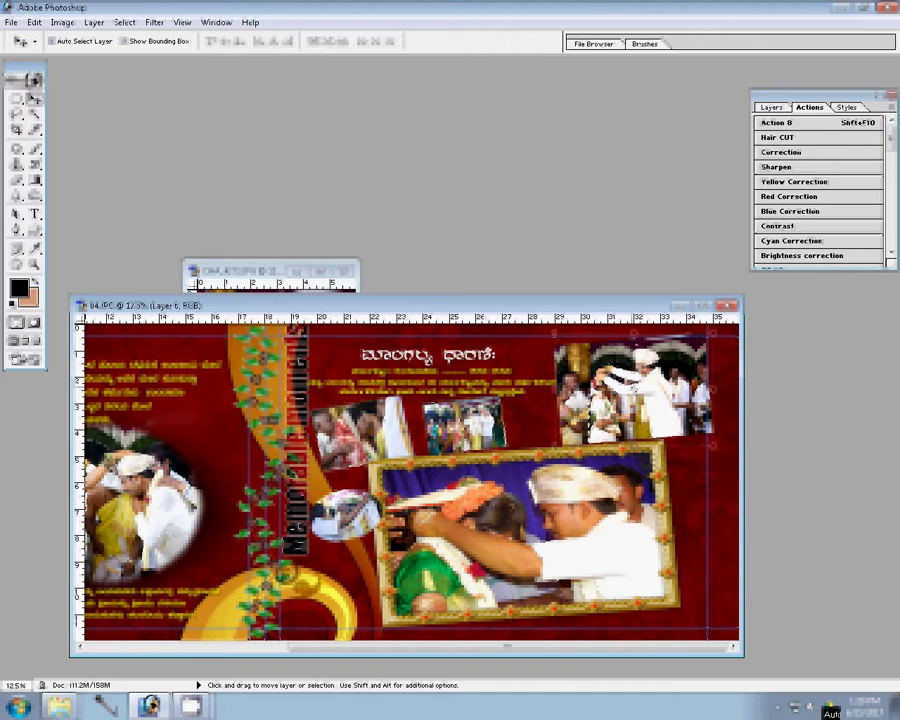
Close the small source photo without saving, then begin opening another file
left_click(218, 286)
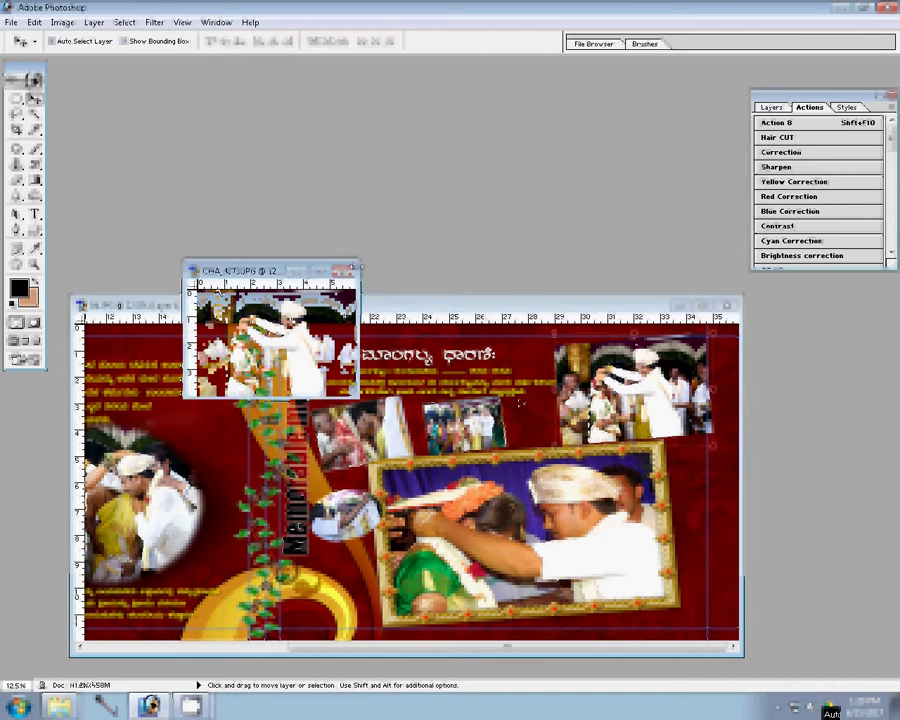
key("ctrl+w")
left_click(453, 273)
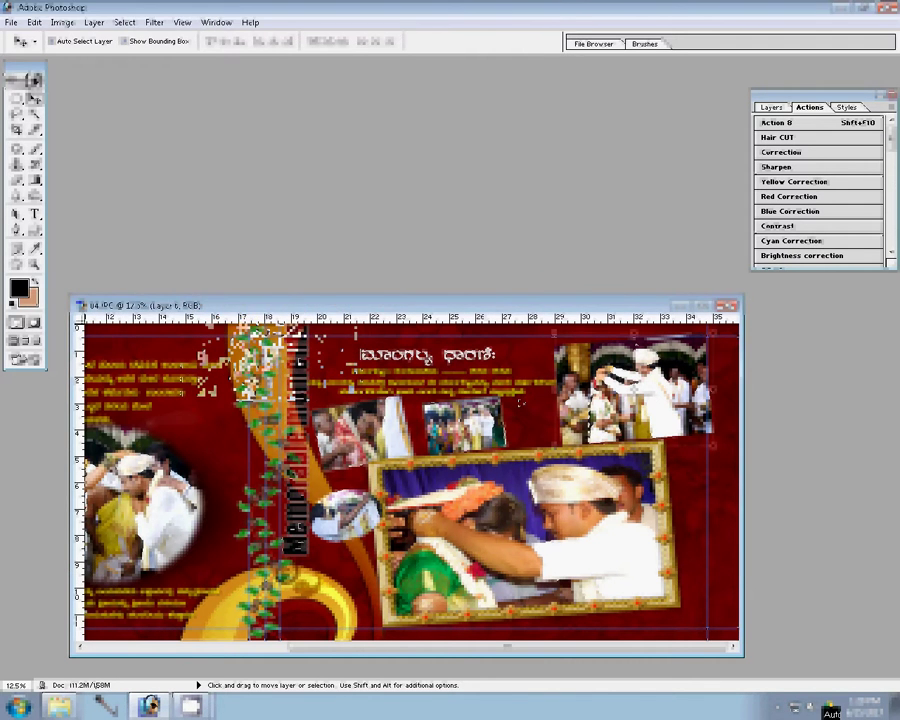
key("ctrl+o")
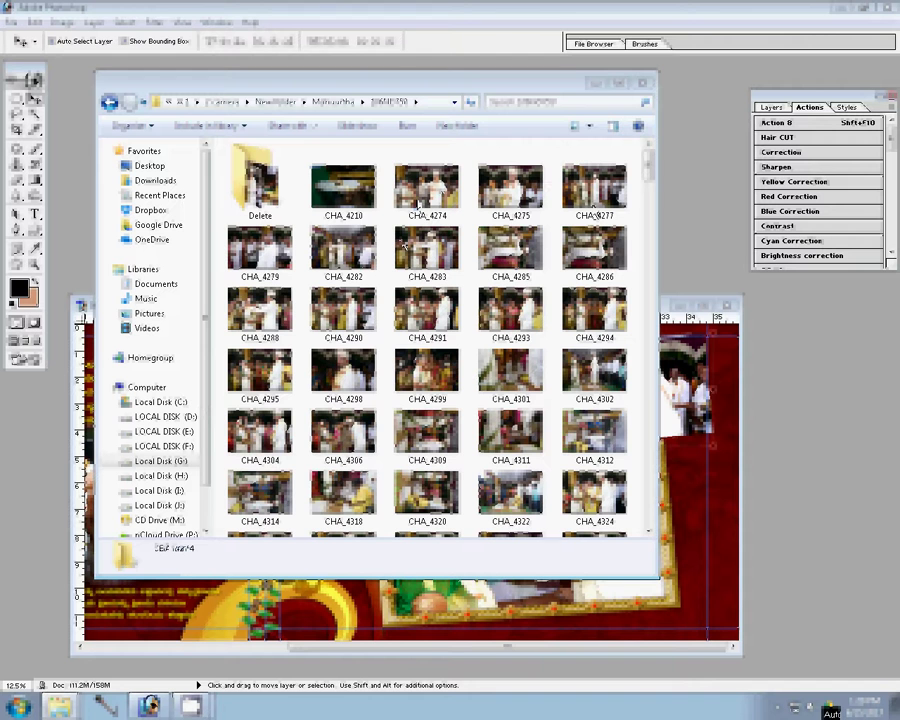
Open the CHA_4282 ceremony photo from the camera folder
left_click(343, 248)
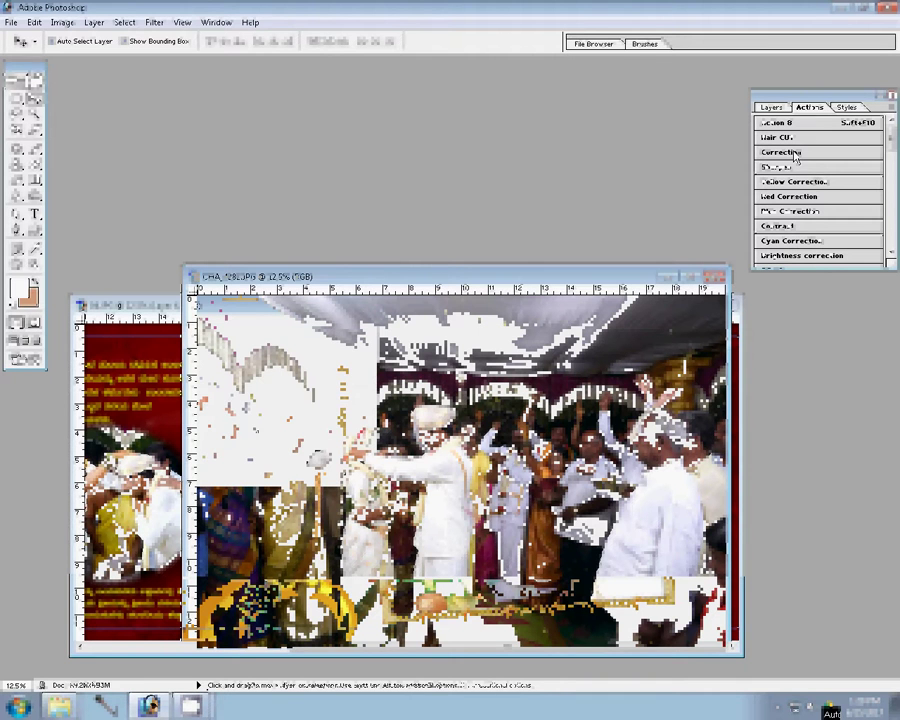
Reduce CHA_4282's width and height in Image Size, then close its window
key("ctrl+alt+i")
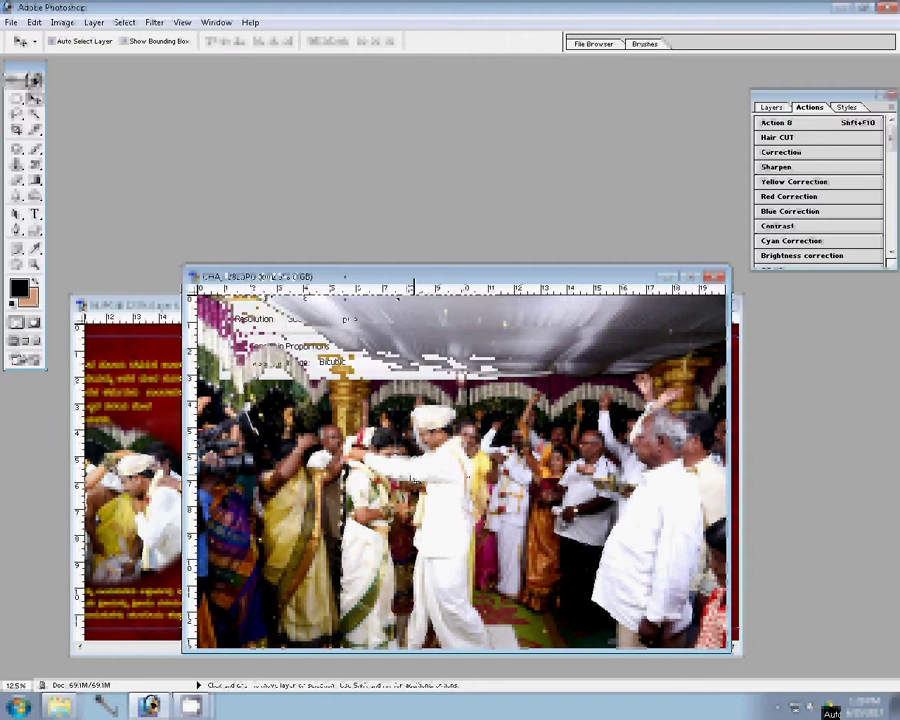
left_click_drag(272, 281, 276, 281)
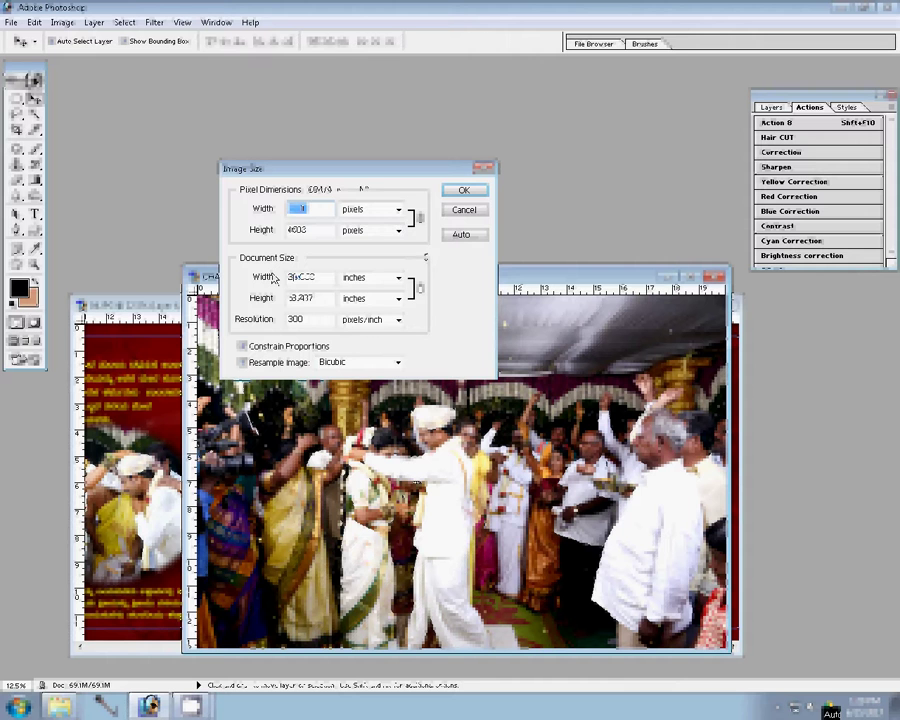
left_click(451, 199)
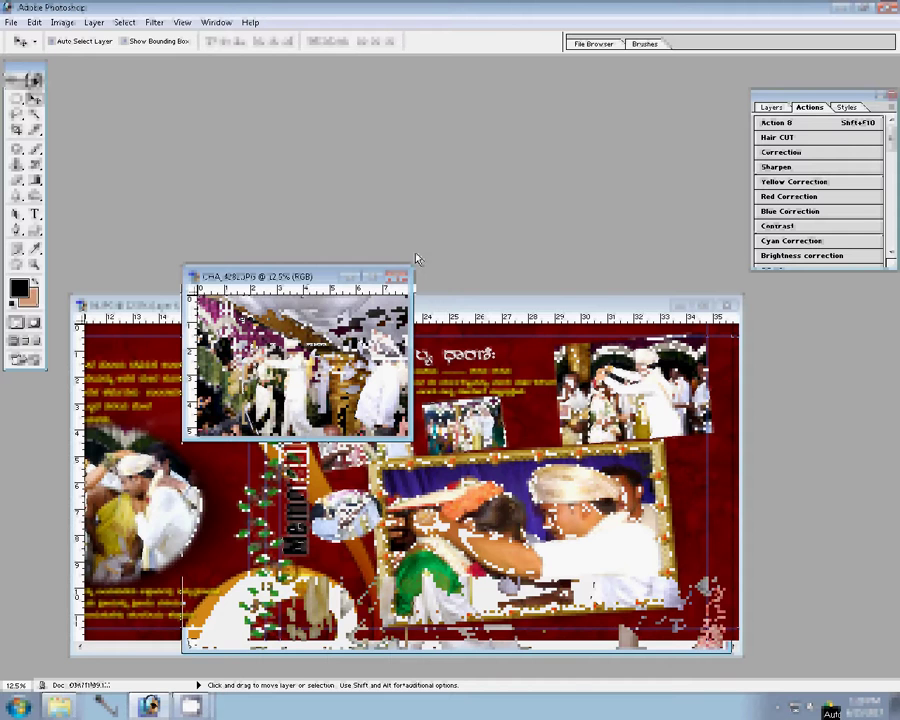
left_click(398, 276)
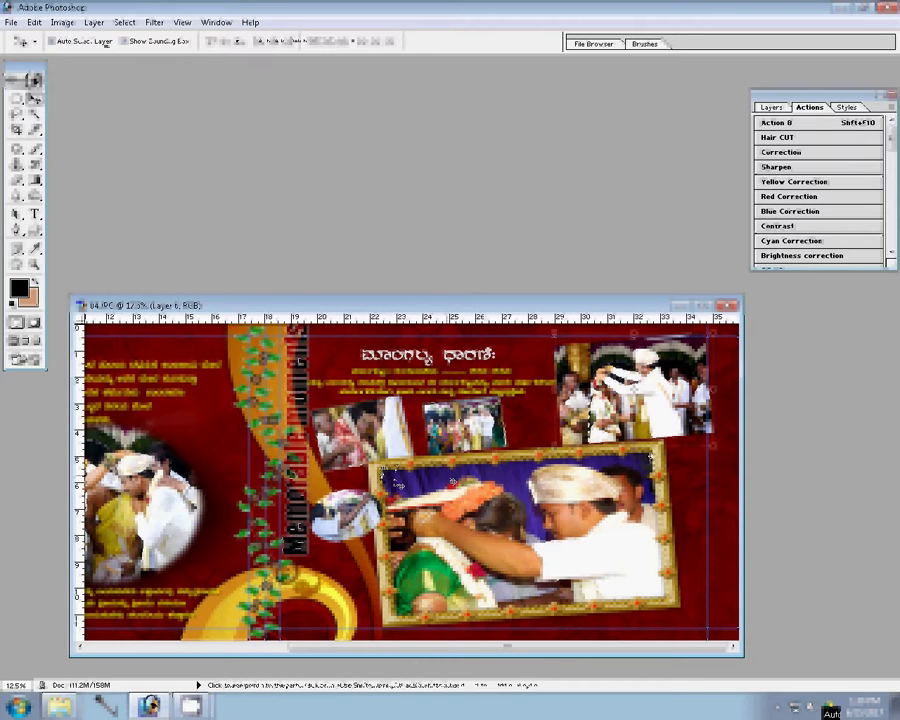
key("p")
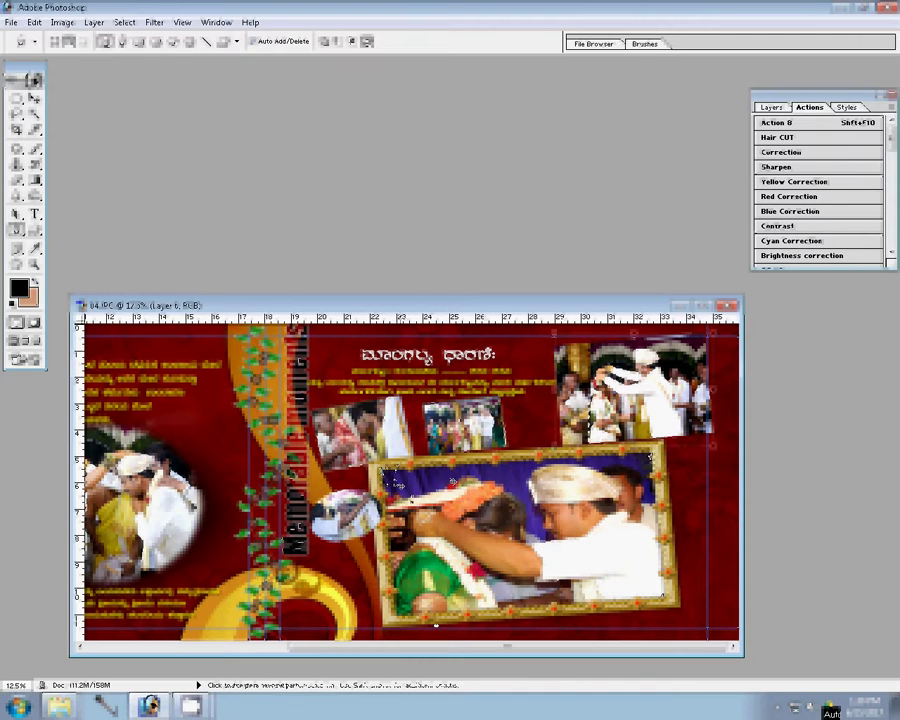
Turn the traced gold-frame path into a selection with a 9 px feather
right_click(497, 628)
left_click(540, 527)
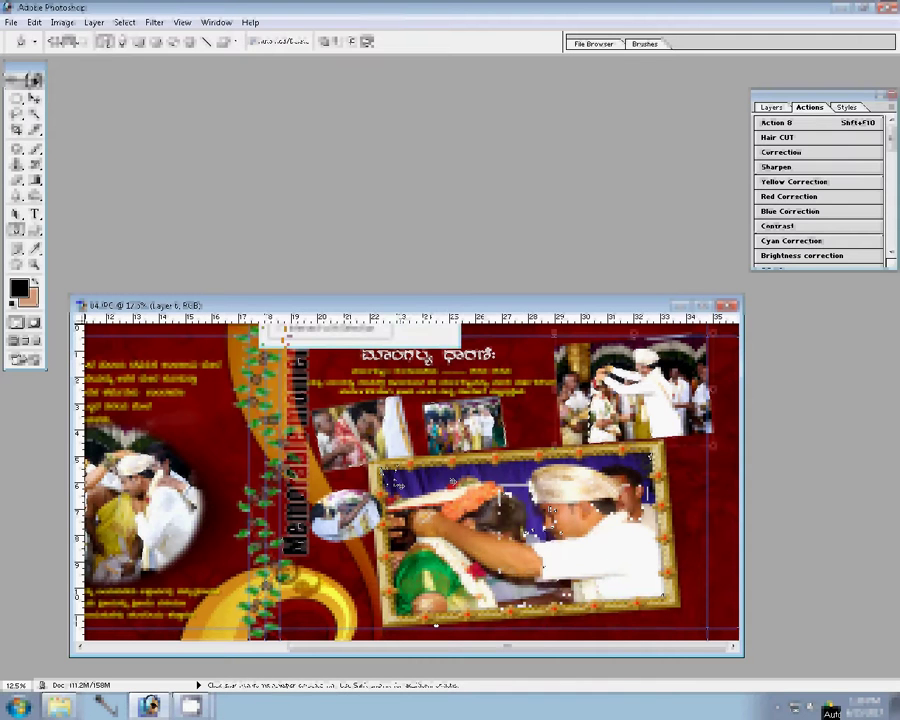
left_click(428, 208)
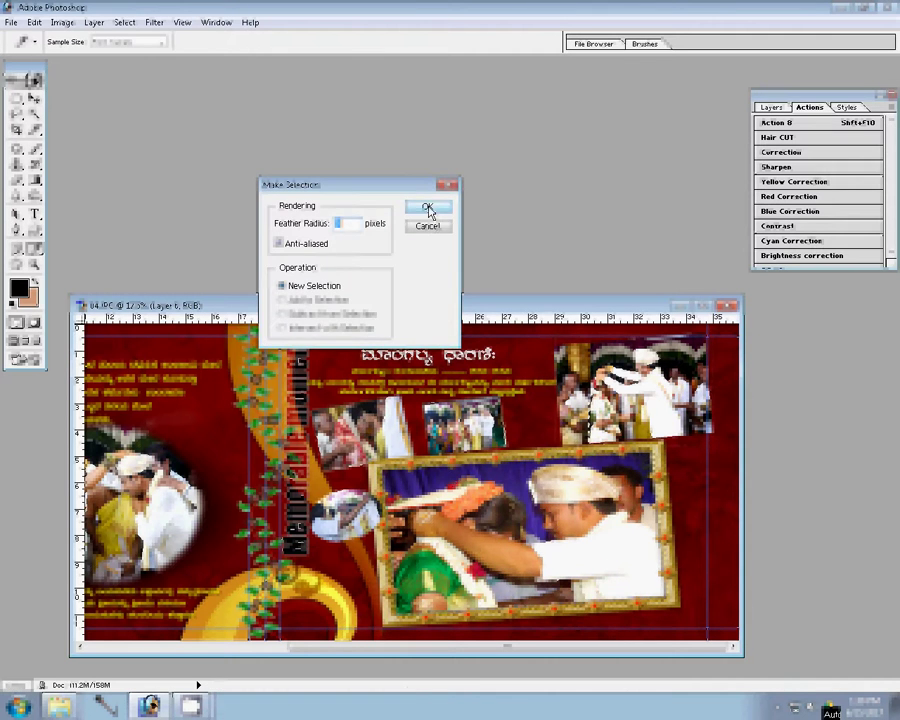
type("7")
key("BackSpace")
type("9")
left_click(443, 207)
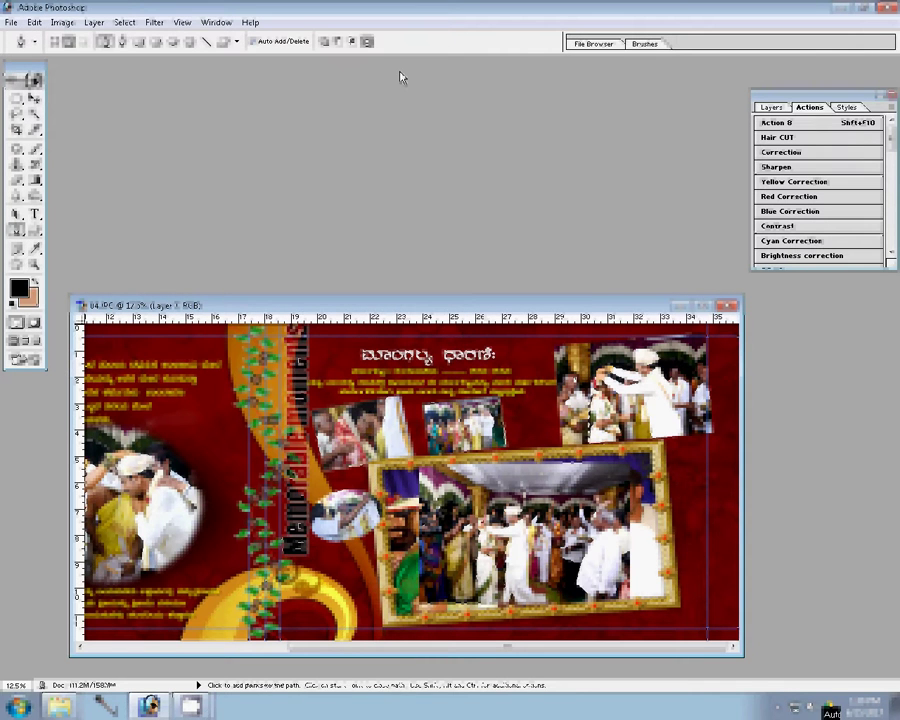
Scale and rotate the pasted CHA_4282 photo to match the main frame
key("v")
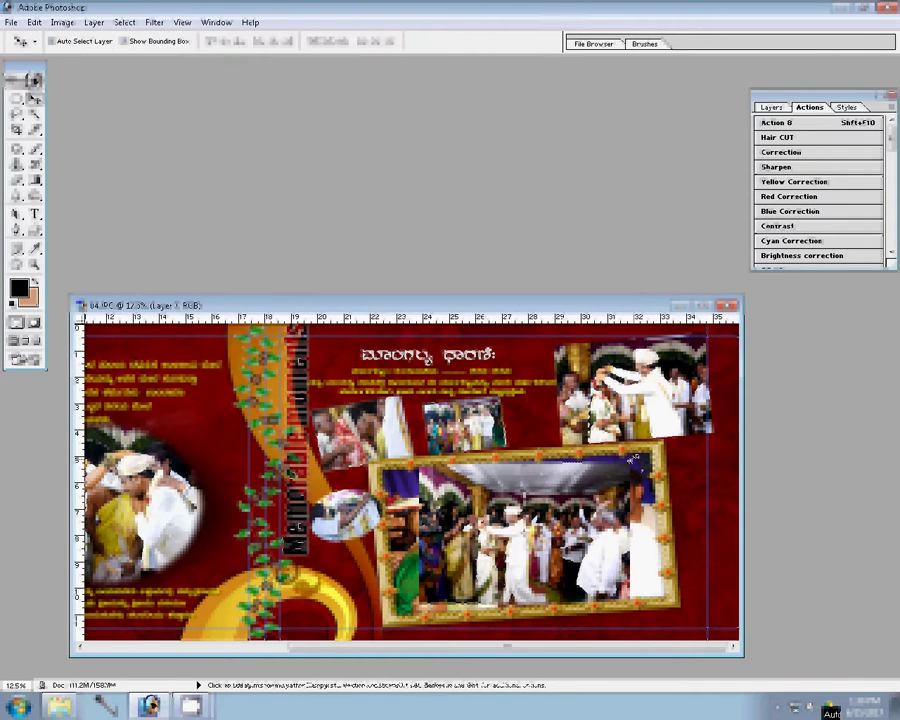
key("ctrl+t")
left_click_drag(655, 470, 632, 460)
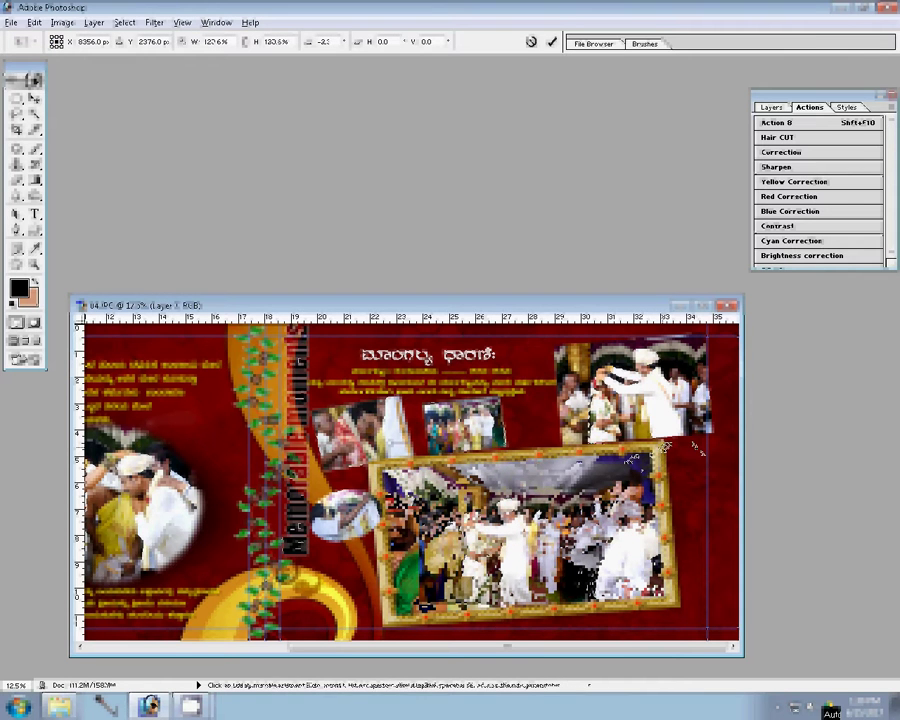
left_click_drag(660, 449, 702, 453)
key("Return")
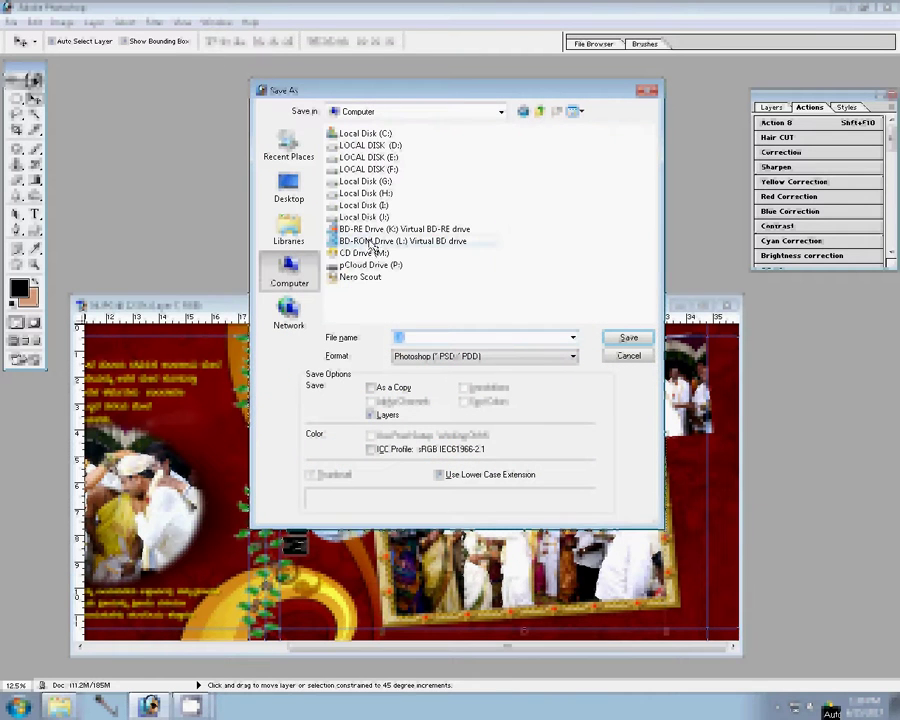
Save the spread as Photoshop file 100 in the k 1 folder on drive F:
type("4")
double_click(370, 169)
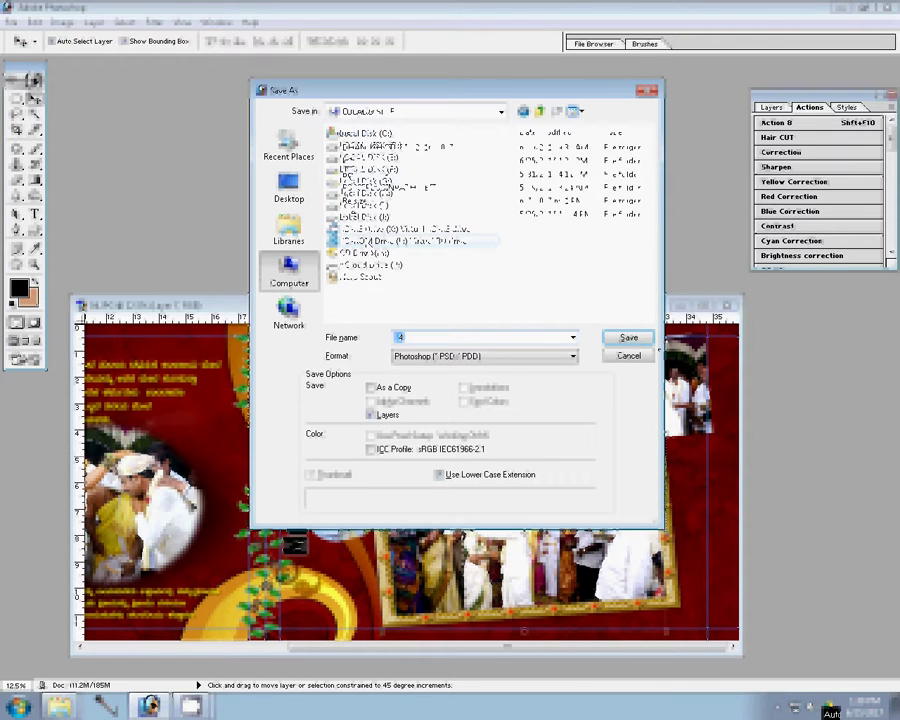
double_click(444, 238)
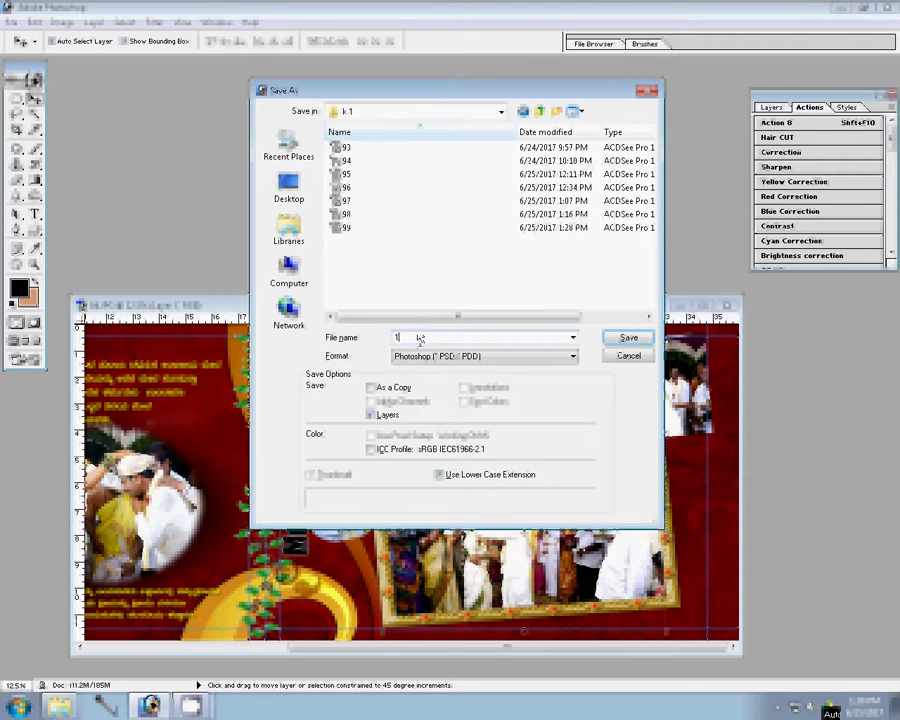
type("00")
left_click(614, 340)
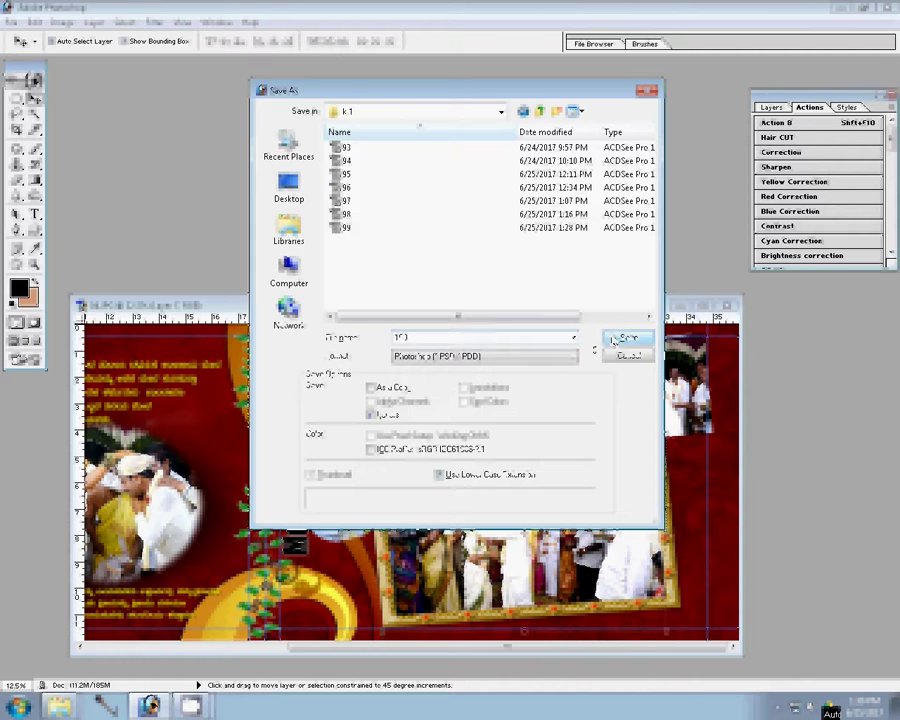